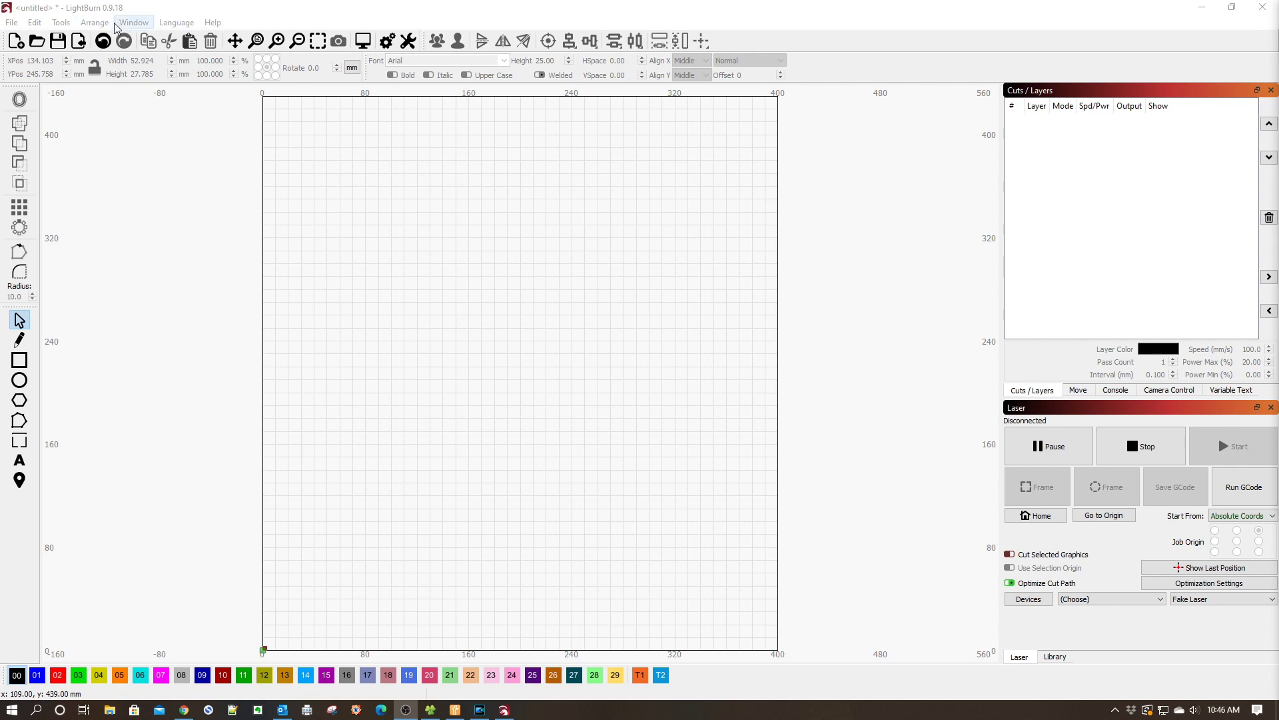
- Show the Art Library panel from the Window menu and begin a new art library
left_click(134, 28)
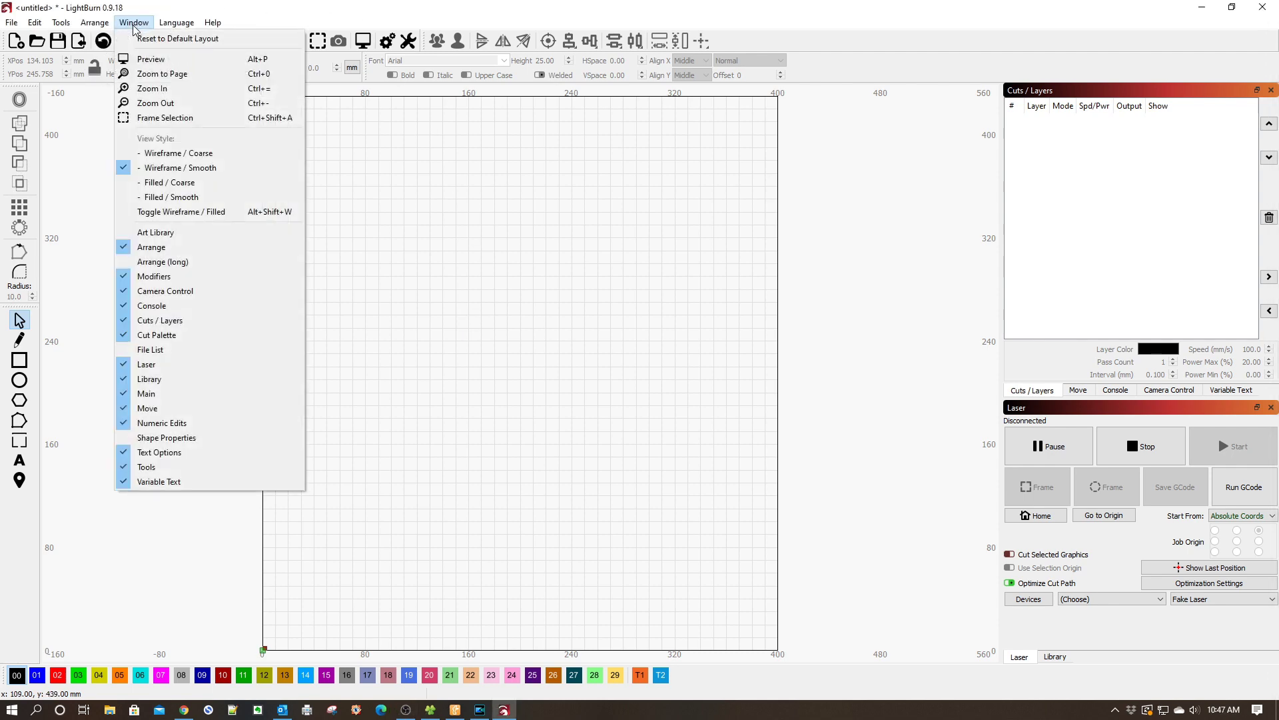
left_click(148, 233)
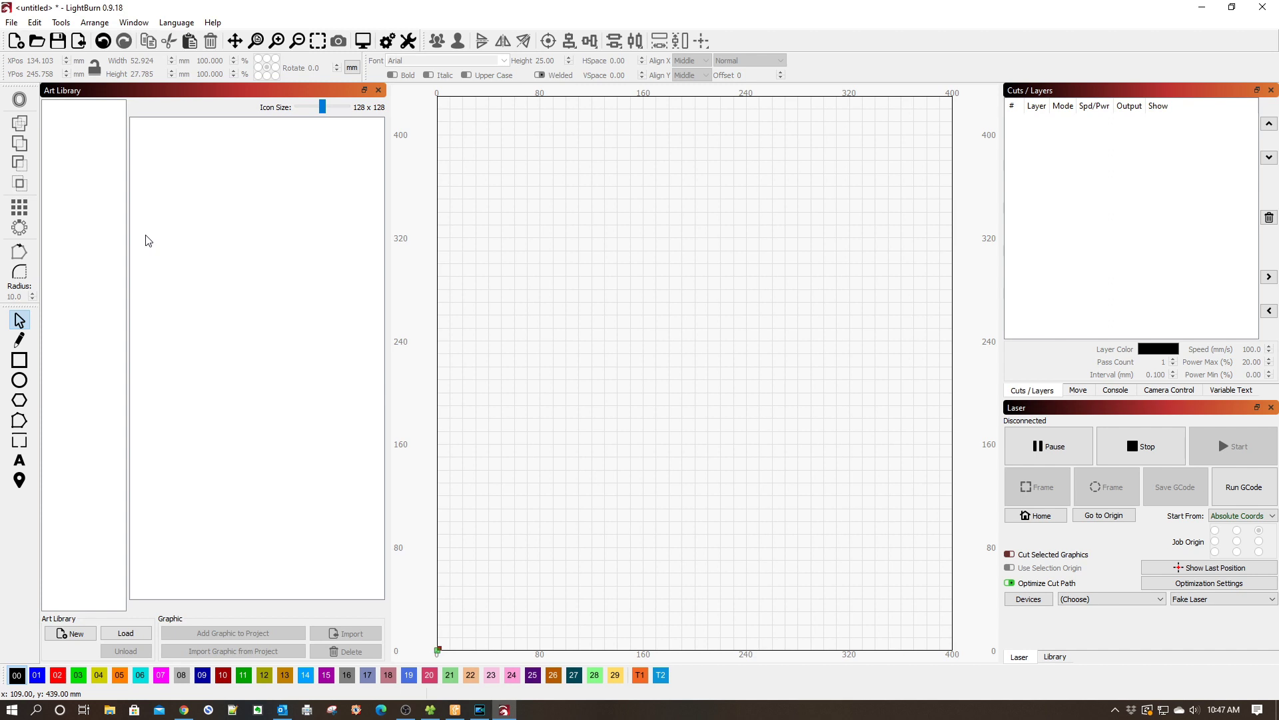
left_click(74, 633)
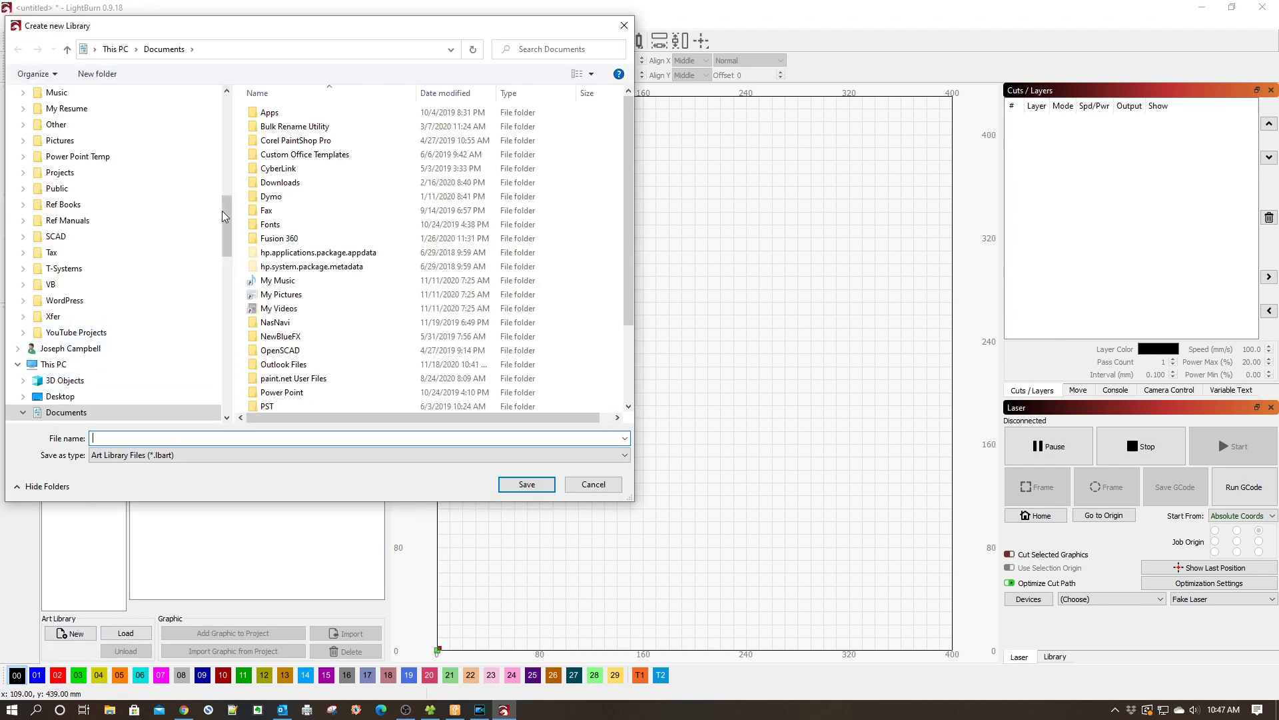
- Point the new library's save location at the Archive (F:) drive
left_click_drag(227, 212, 234, 136)
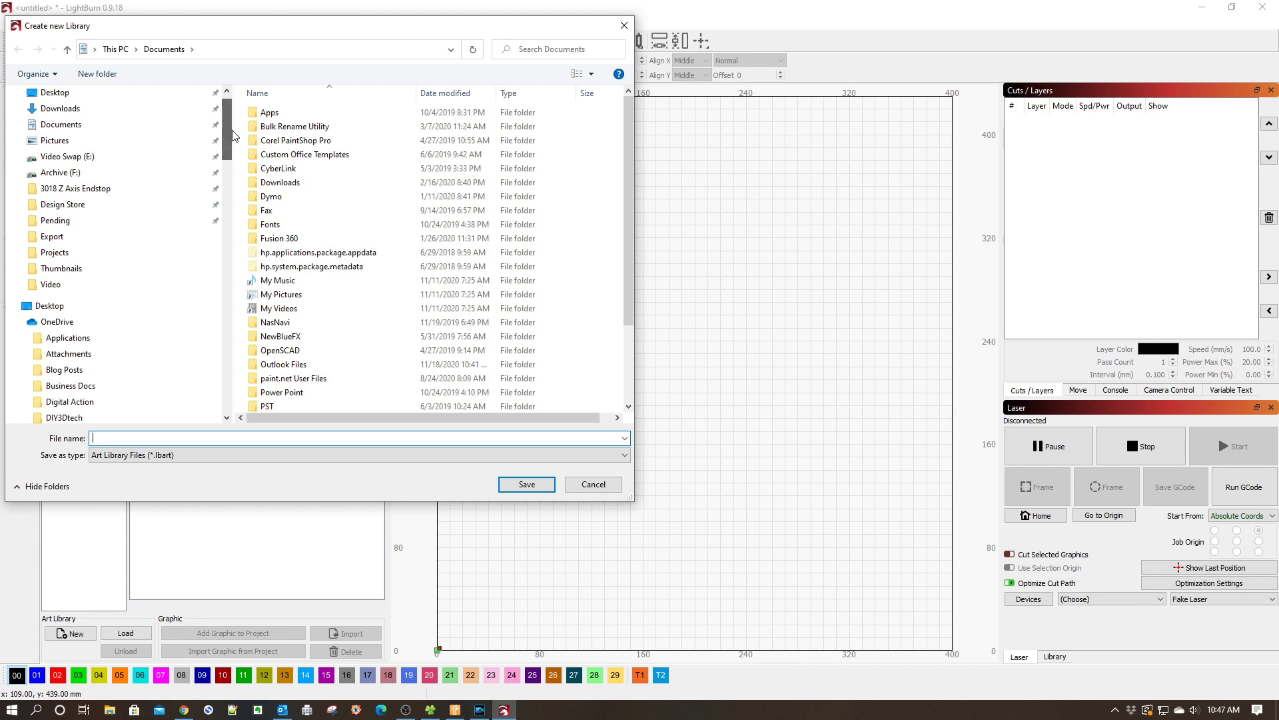
left_click(70, 173)
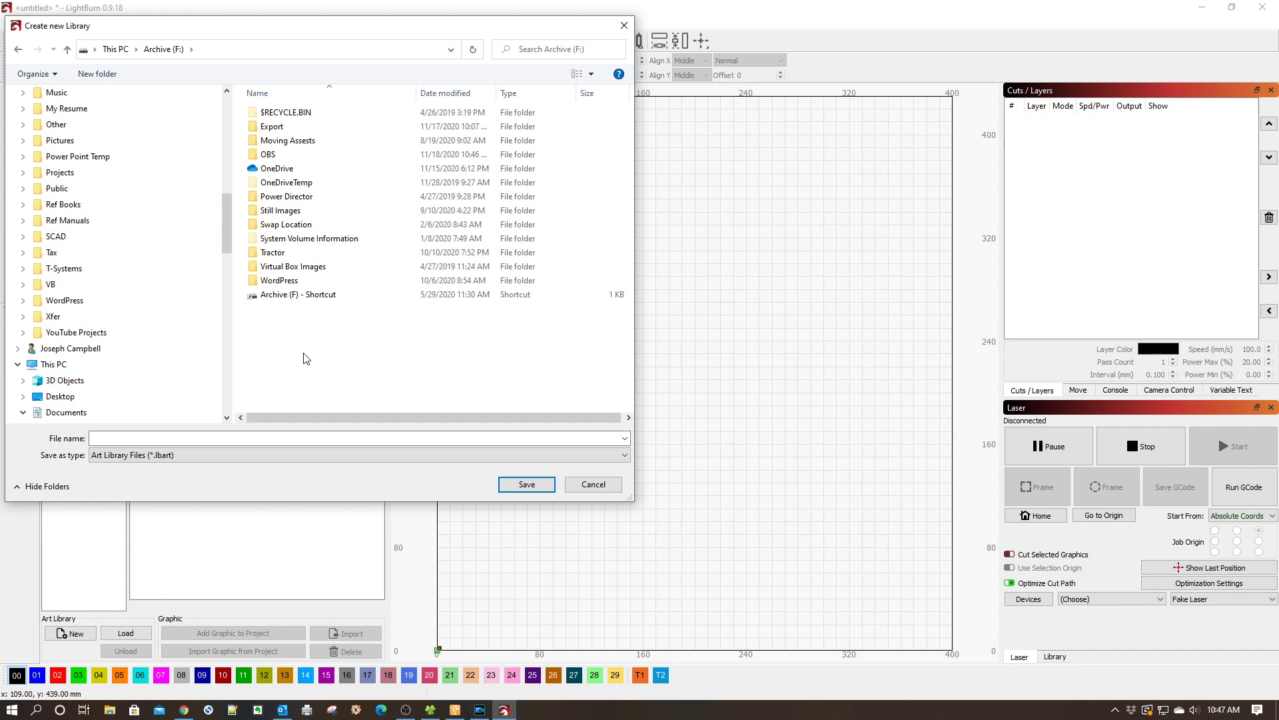
right_click(298, 332)
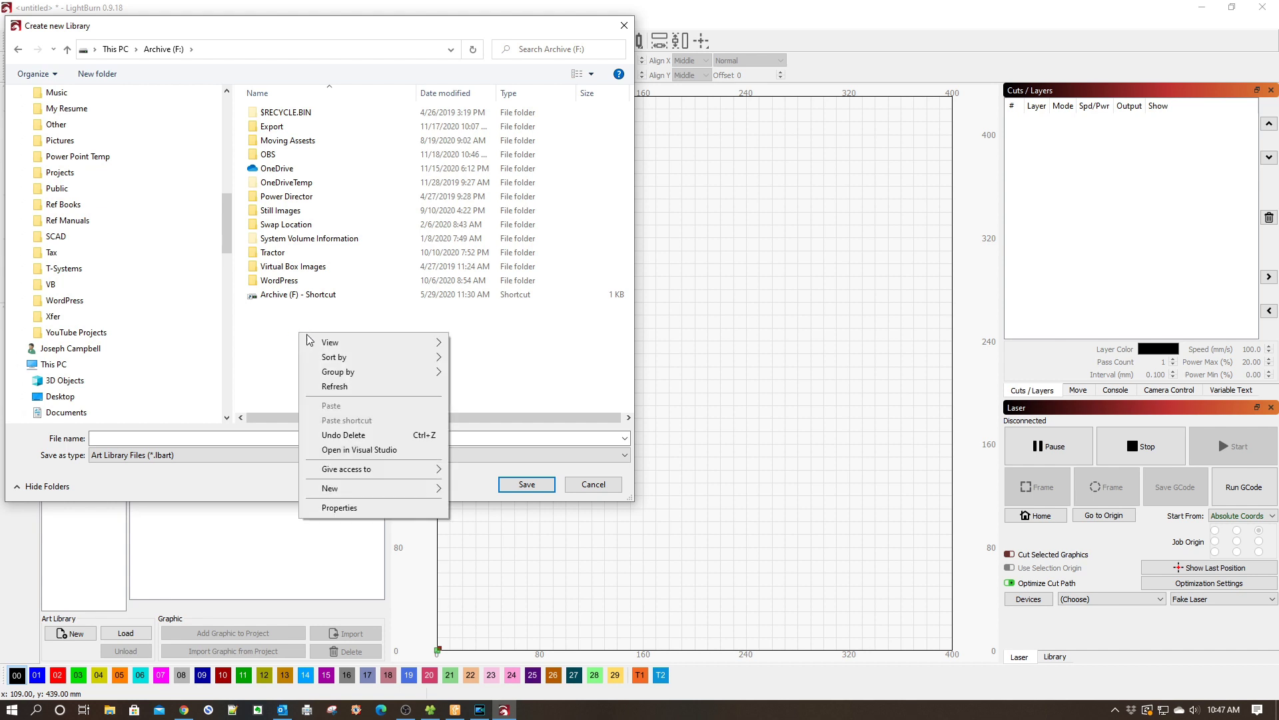
- Create a new folder named 'Lightburn Art' on Archive (F:) and open it
mouse_move(373, 497)
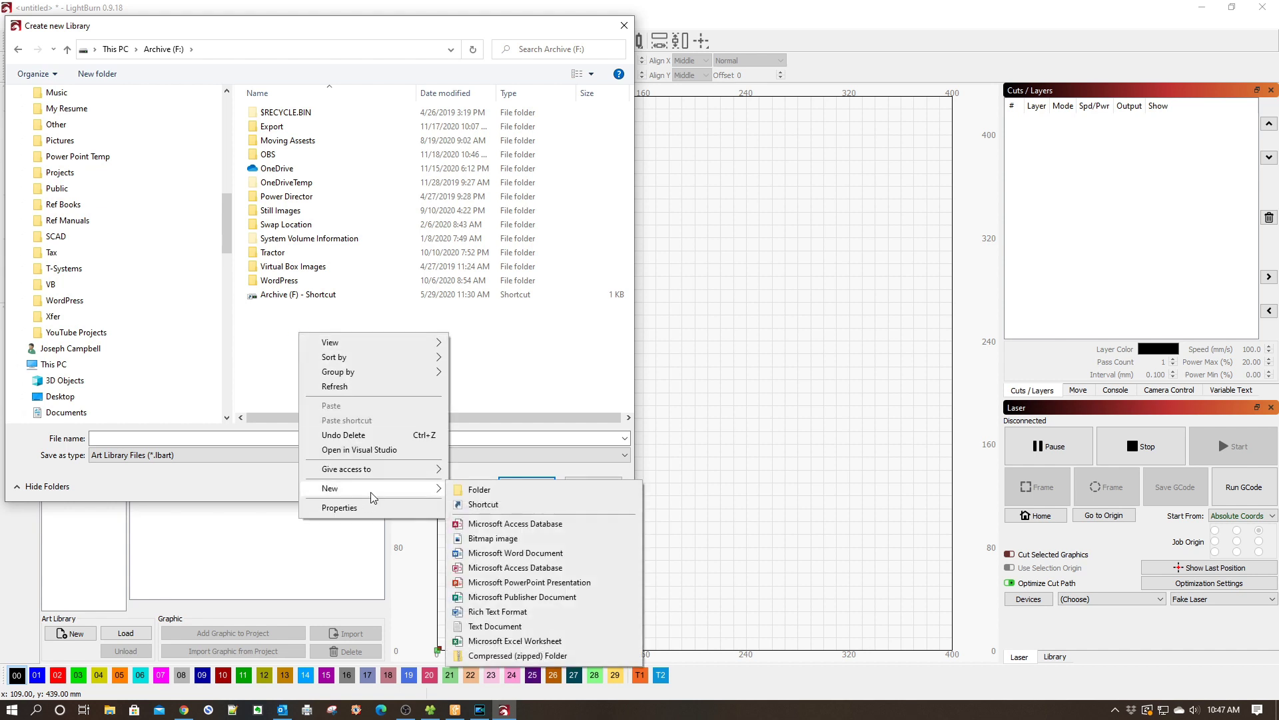
left_click(486, 490)
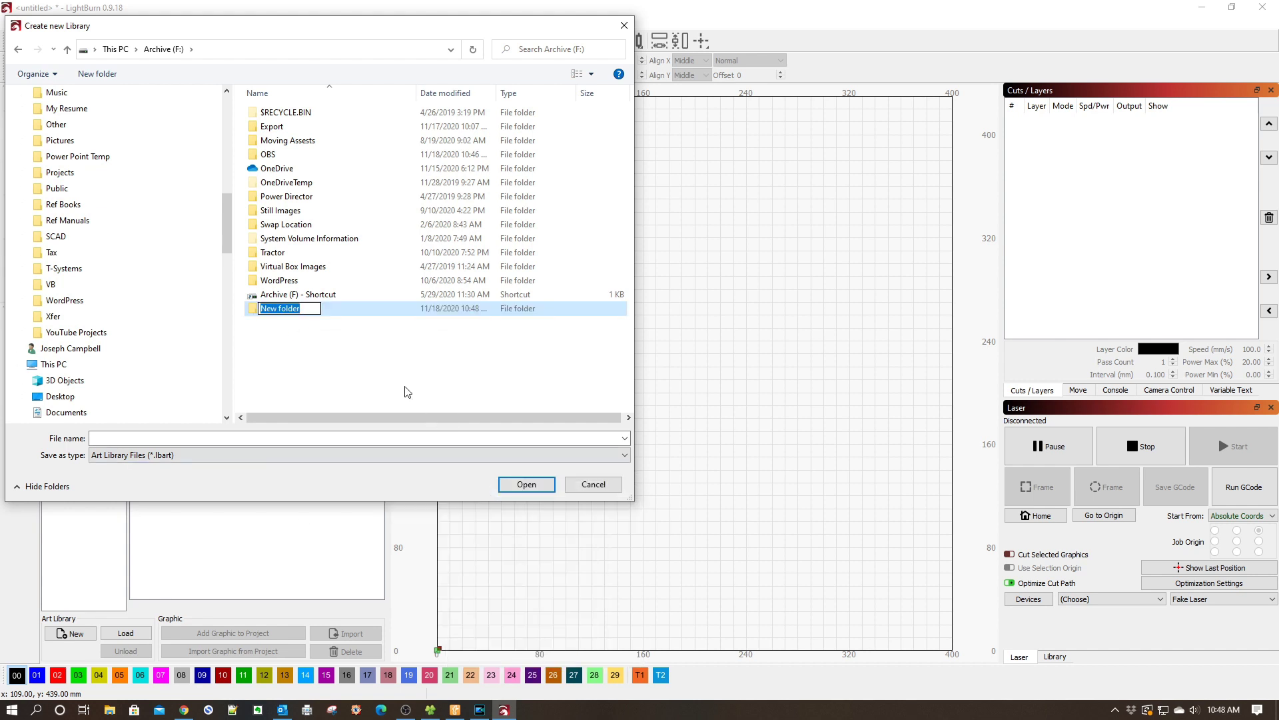
type("Lightburn Art")
key("Return")
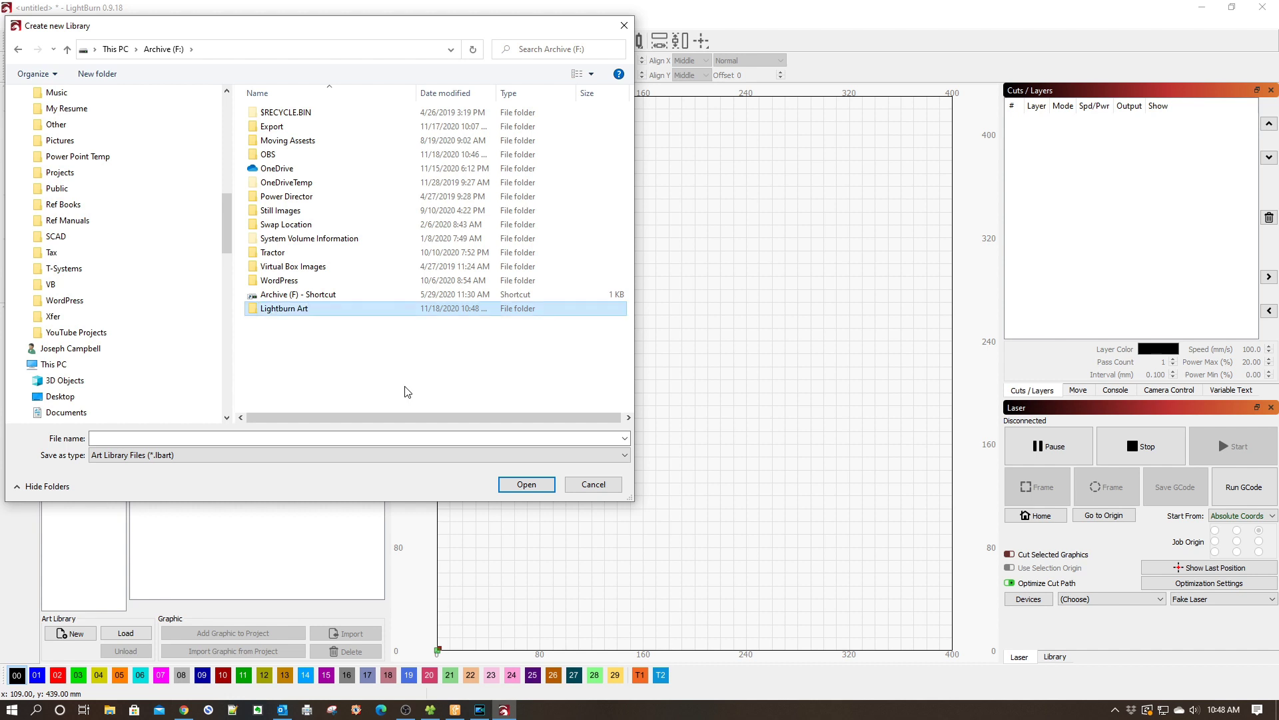
double_click(273, 309)
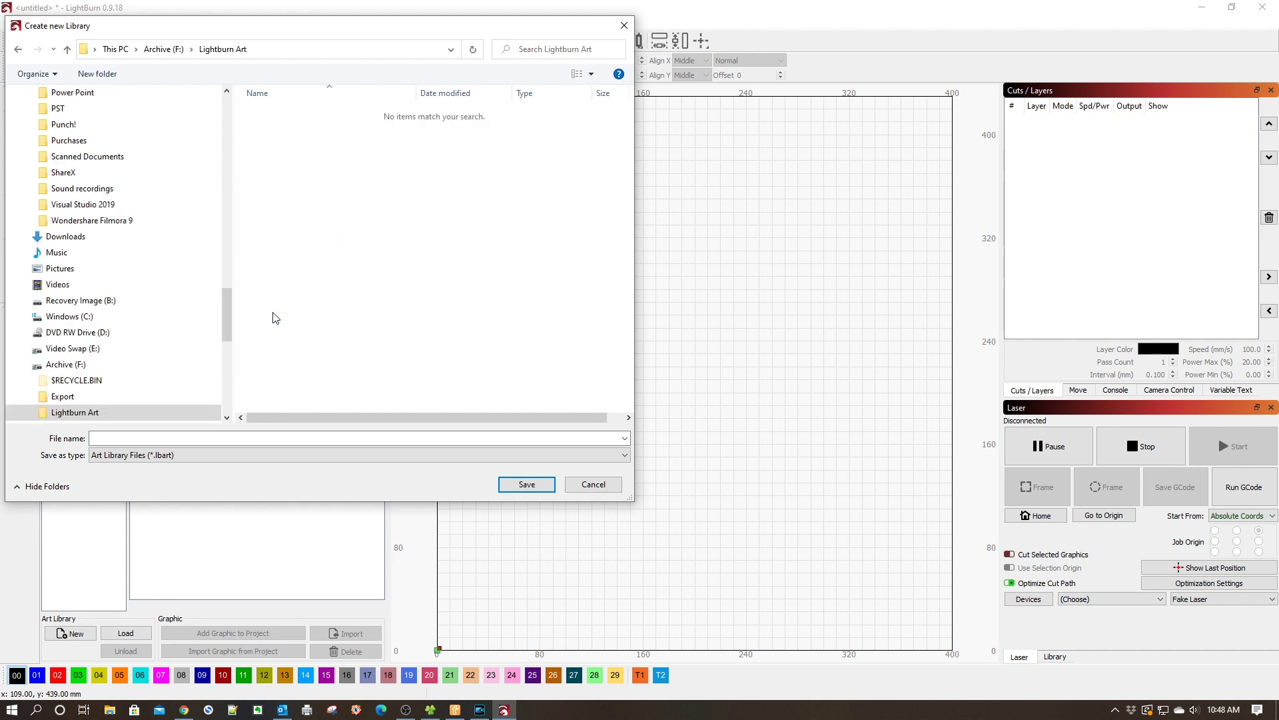
- Save the new art library as DIY3DTech inside the Lightburn Art folder
left_click(151, 437)
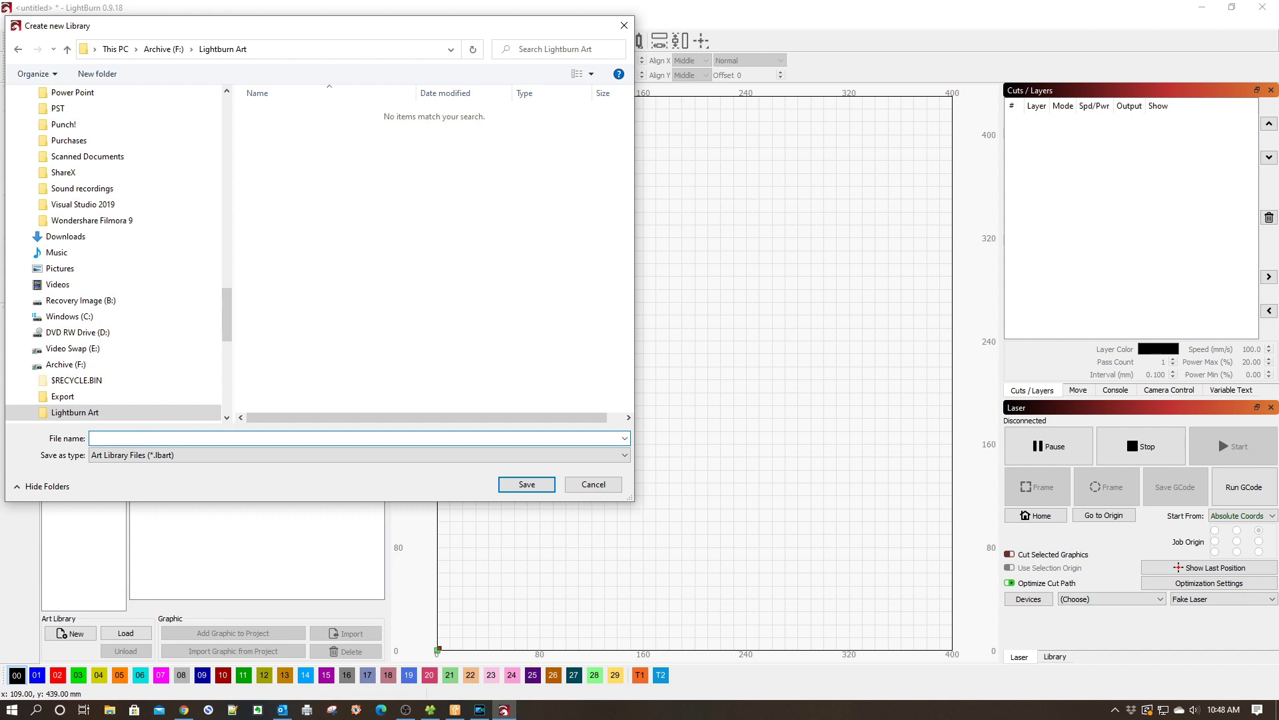
type("DIY3DTech")
left_click(511, 490)
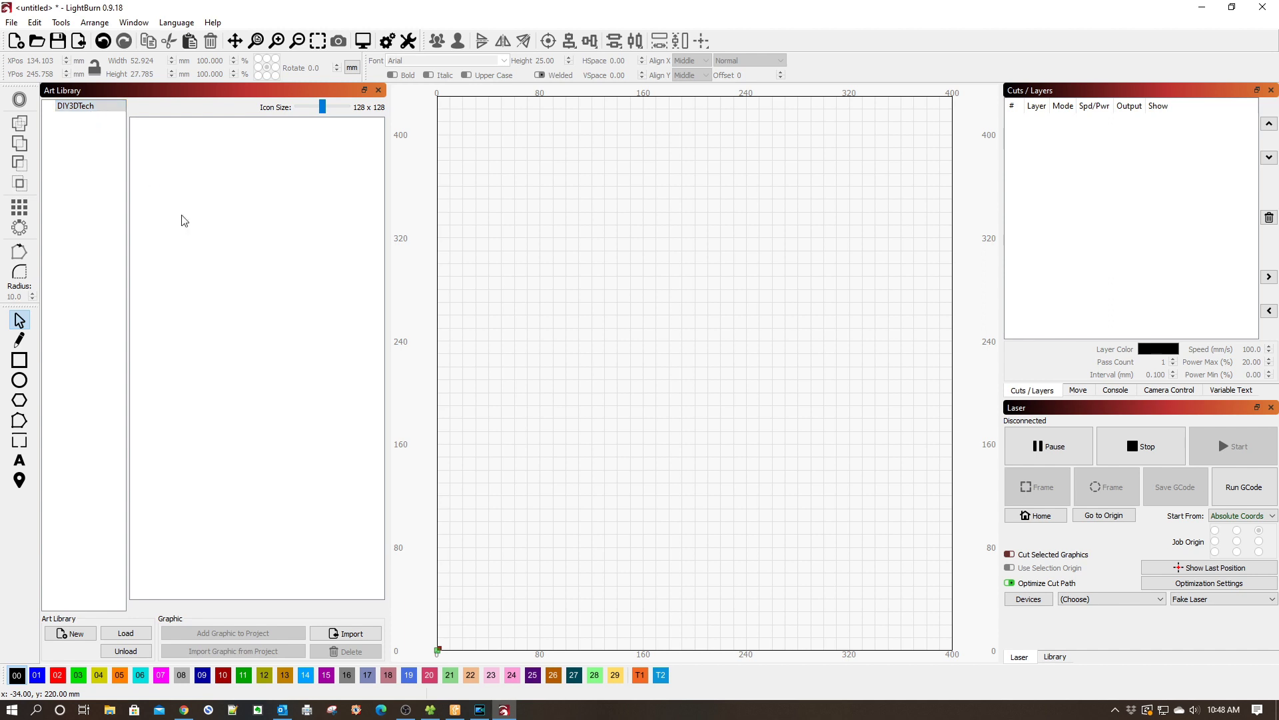
left_click(358, 638)
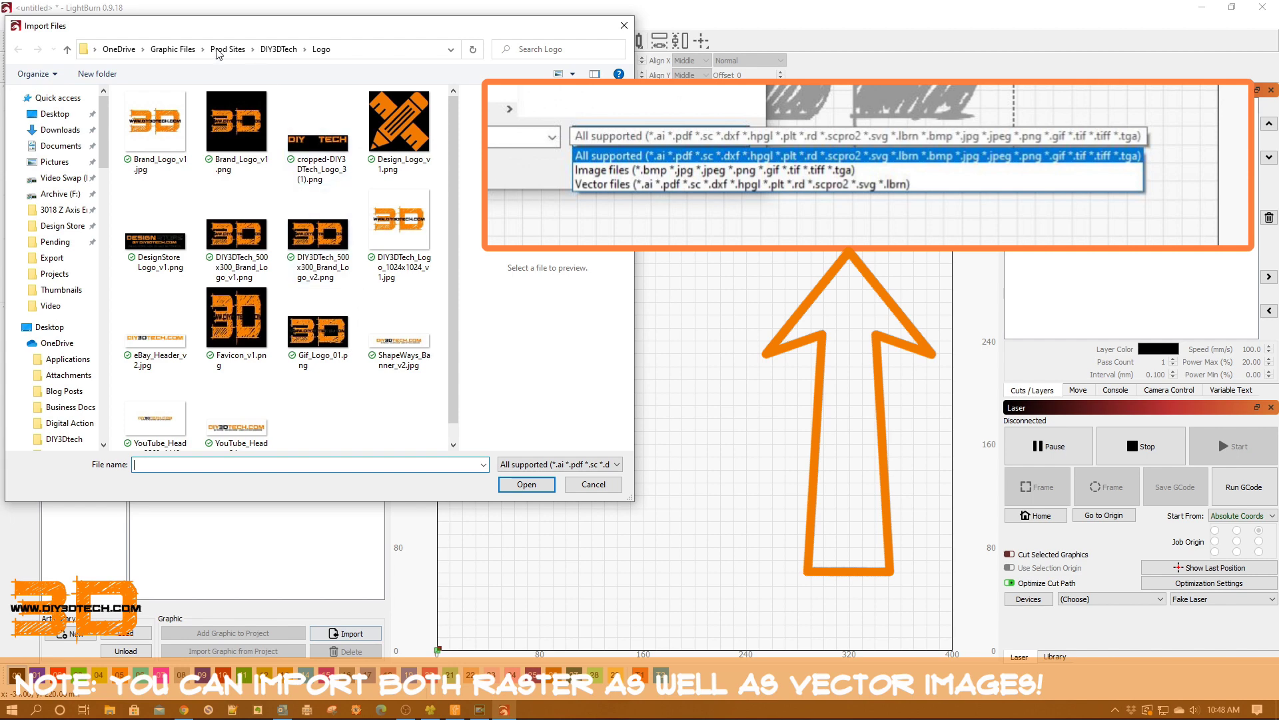
- Import all 14 logo images, from Brand_Logo_v1 onward, into the DIY3DTech library
left_click(160, 120)
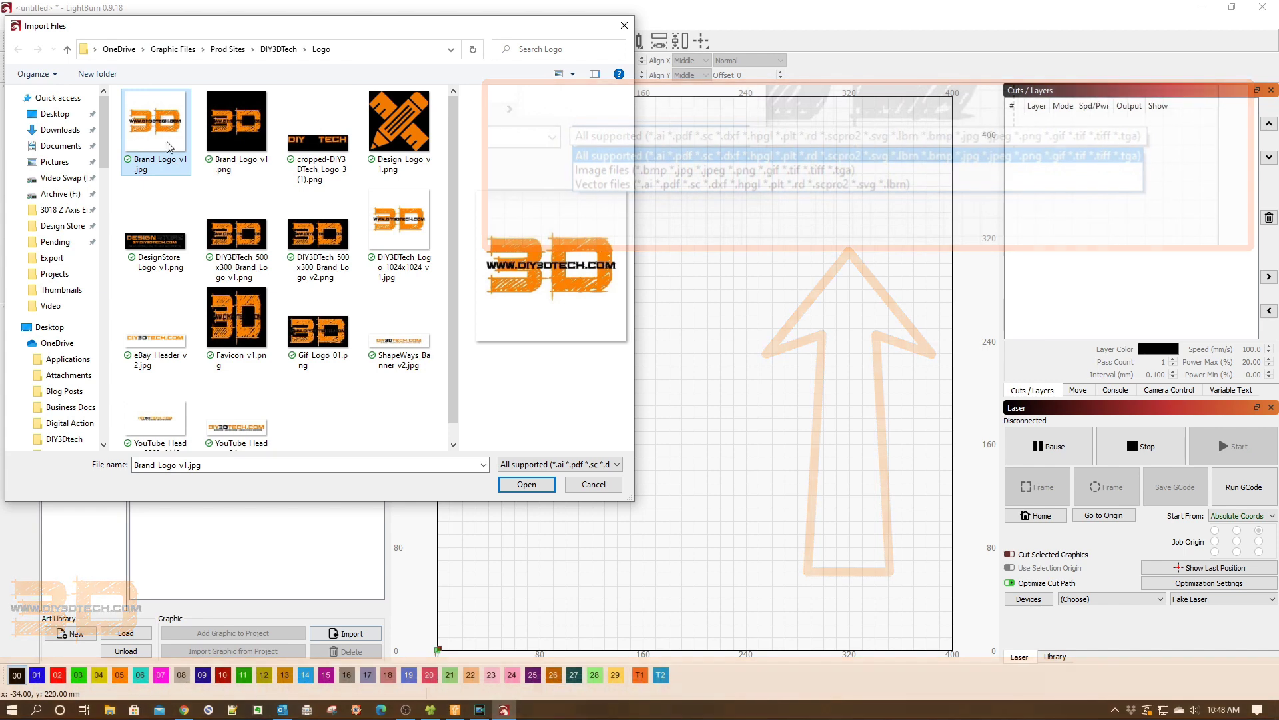
left_click(241, 430, "shift")
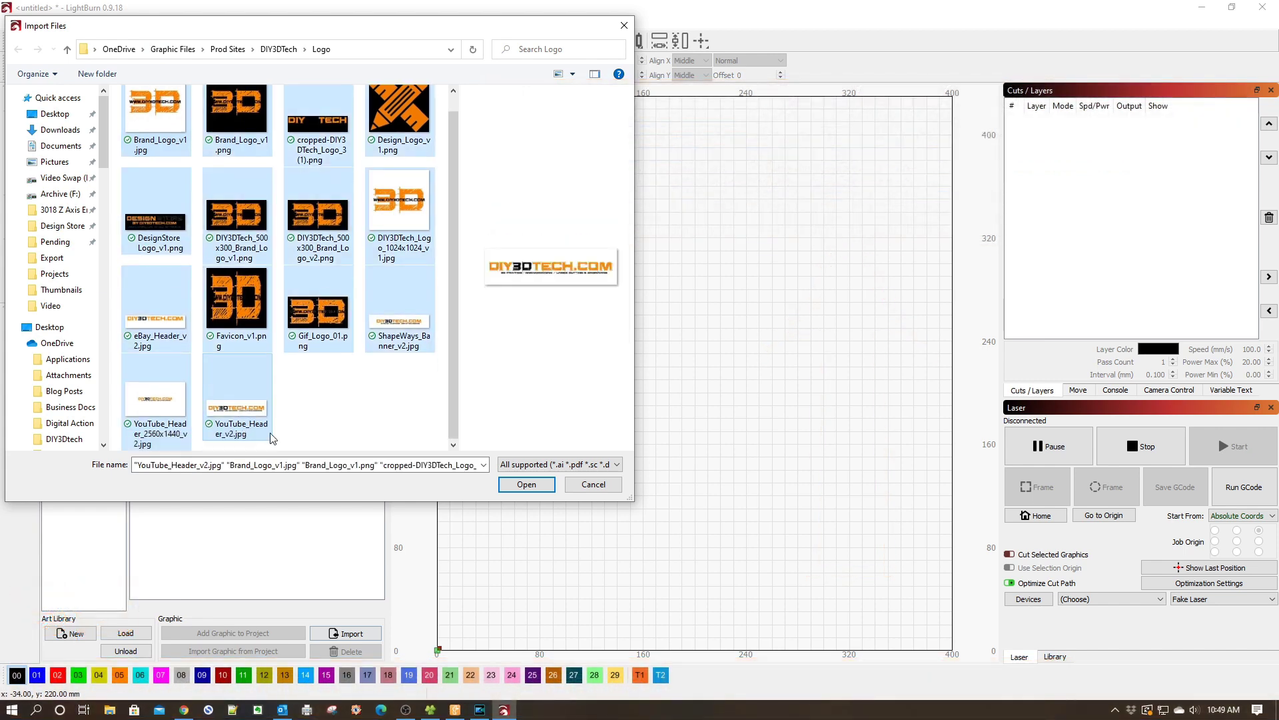
left_click(527, 485)
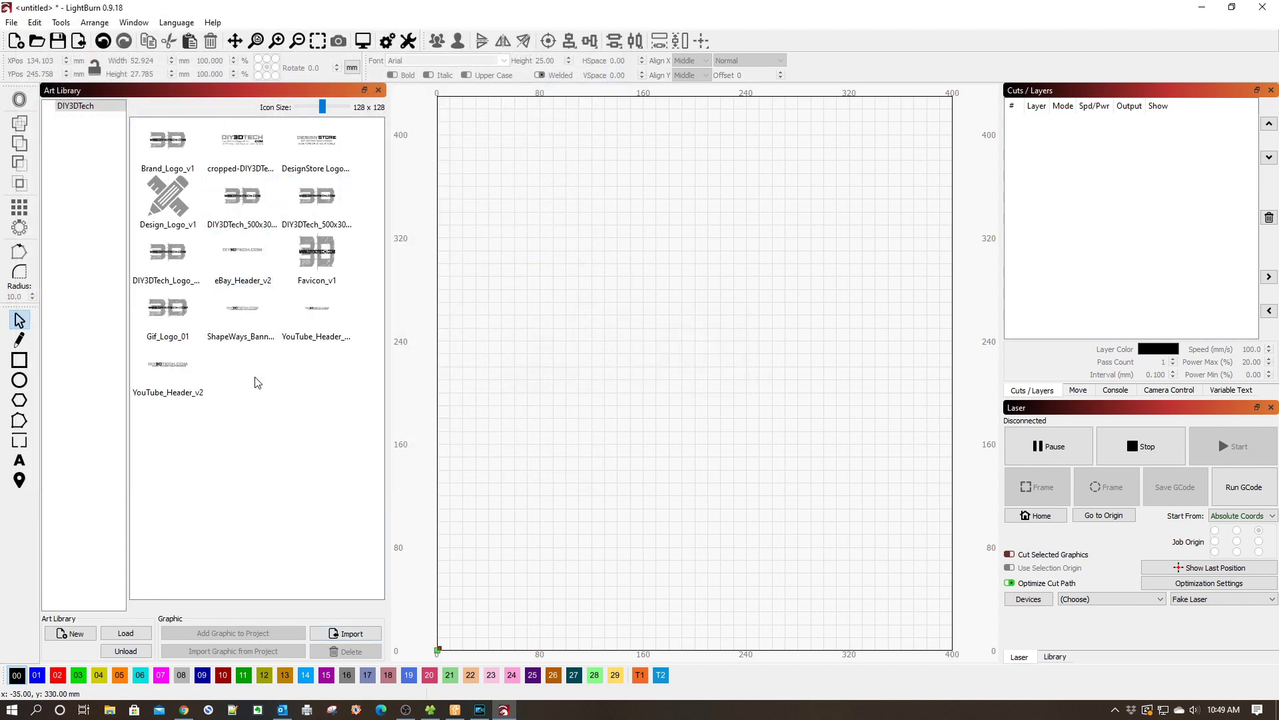
left_click(317, 268)
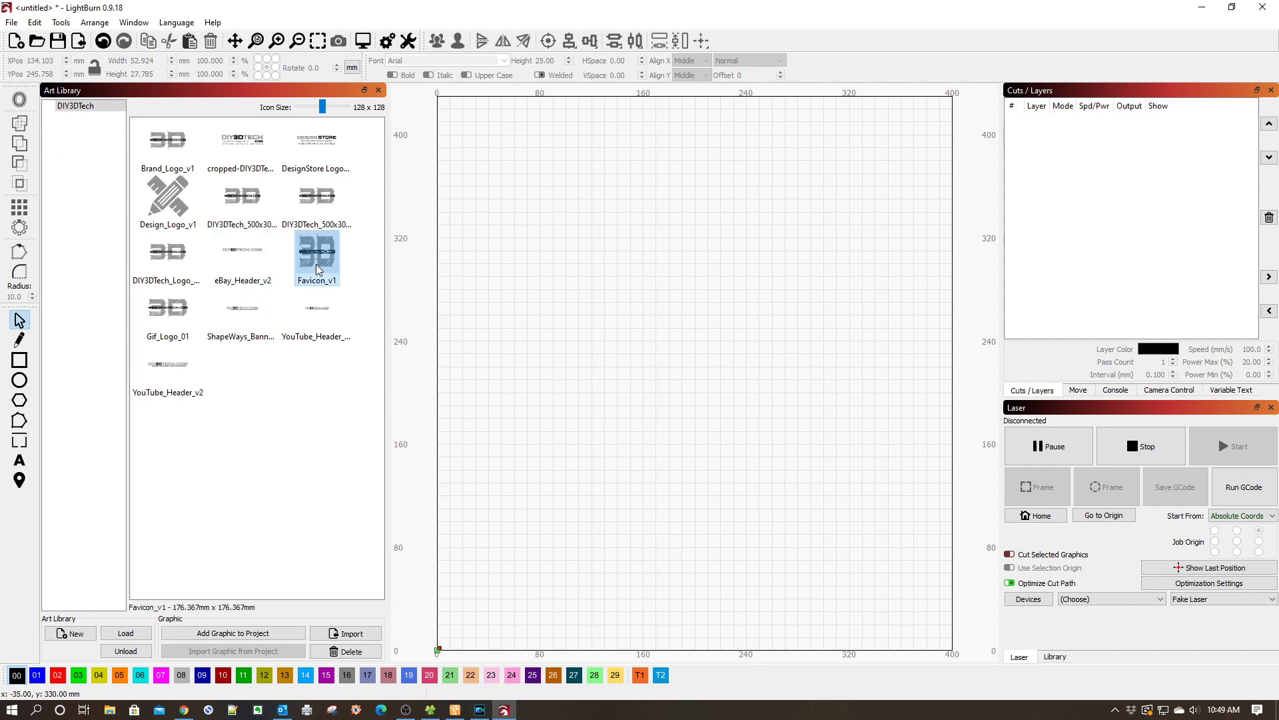
- Place the Favicon_v1 3D logo on the canvas and add it to the library as Title2
left_click(258, 633)
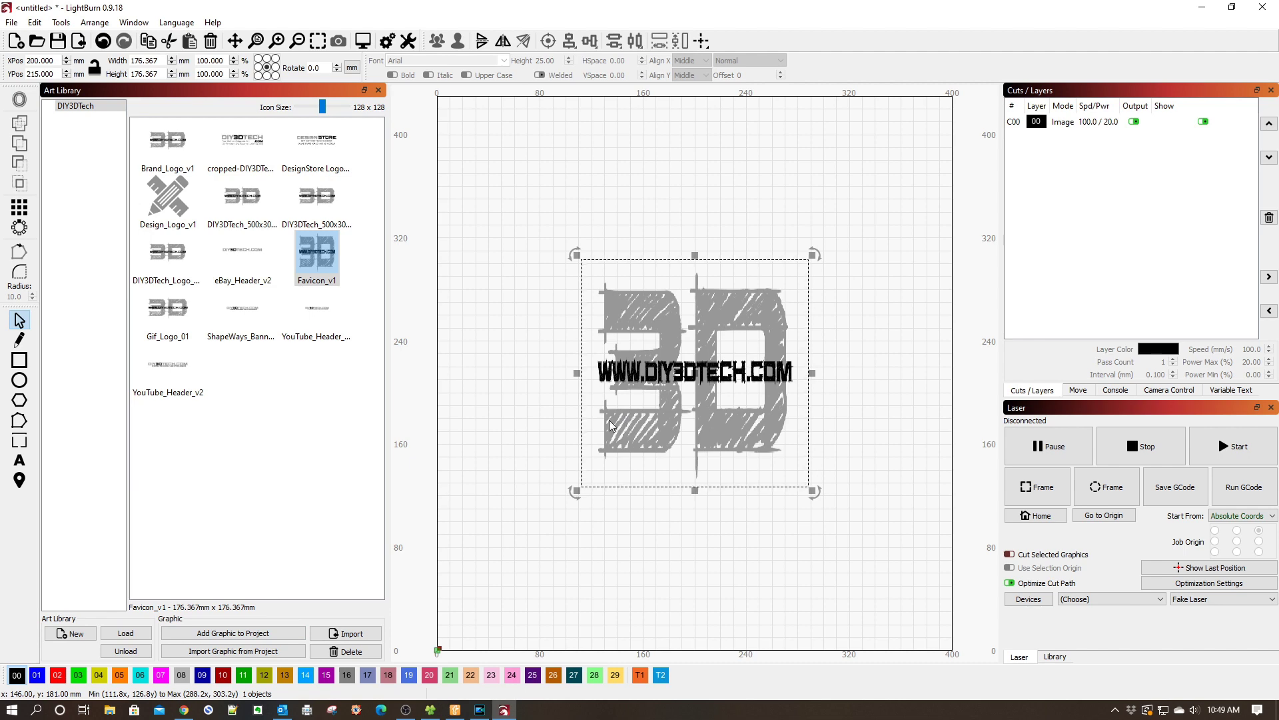
left_click(232, 651)
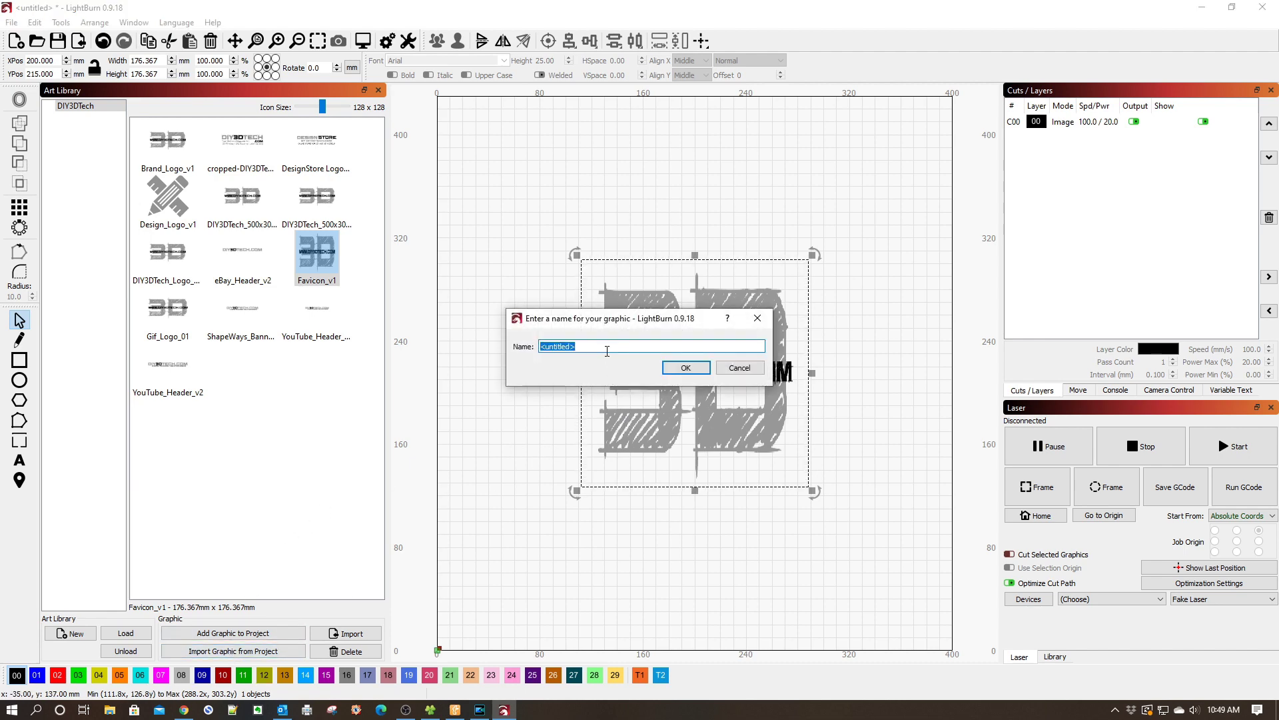
triple_click(573, 345)
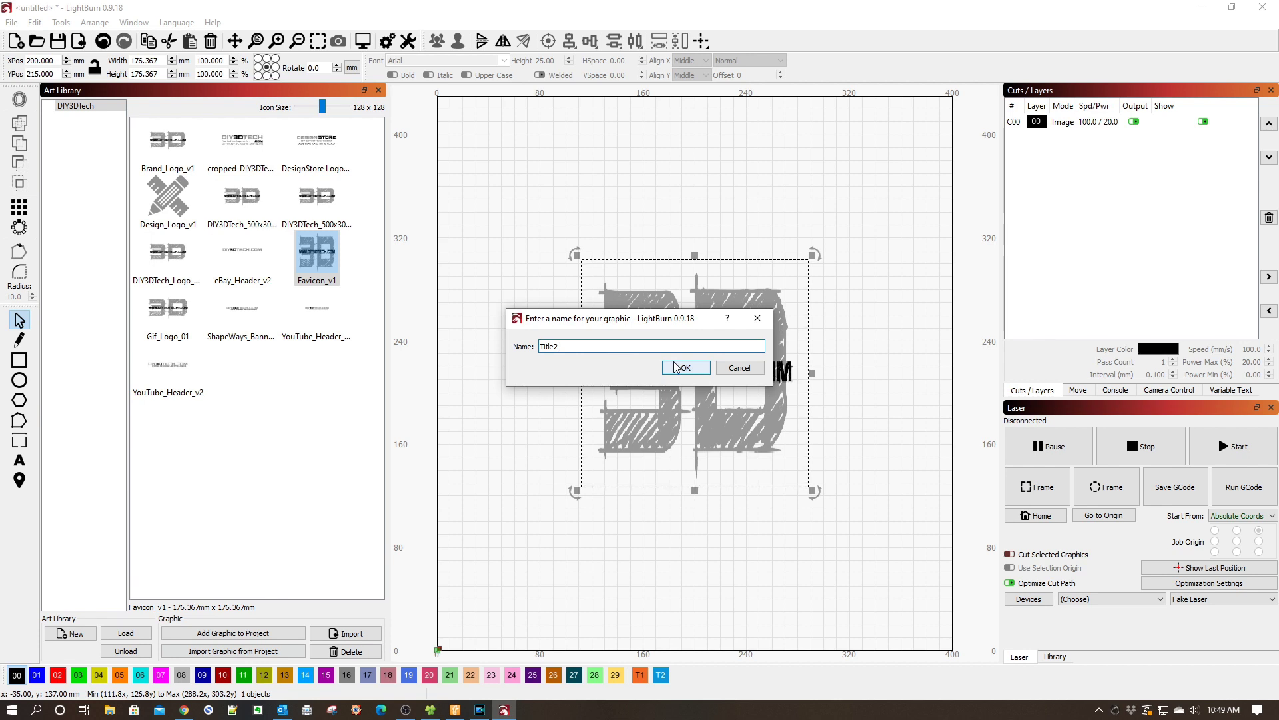
left_click(677, 368)
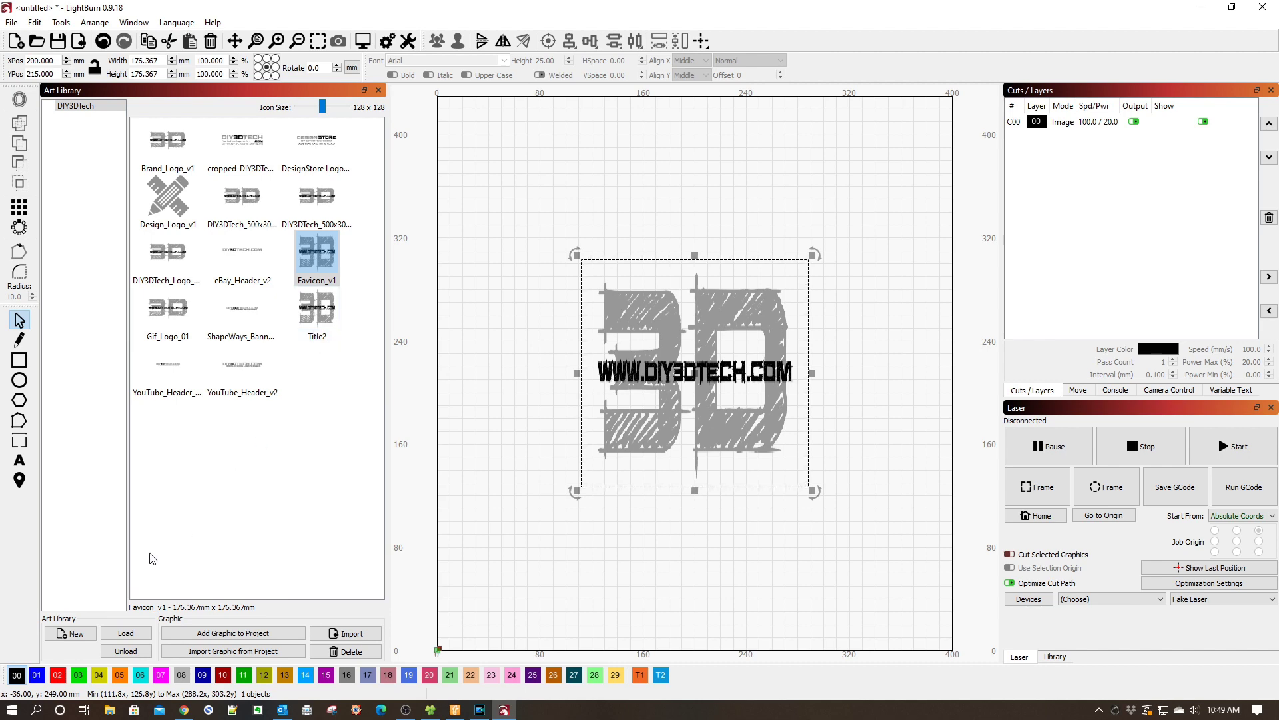
left_click(70, 635)
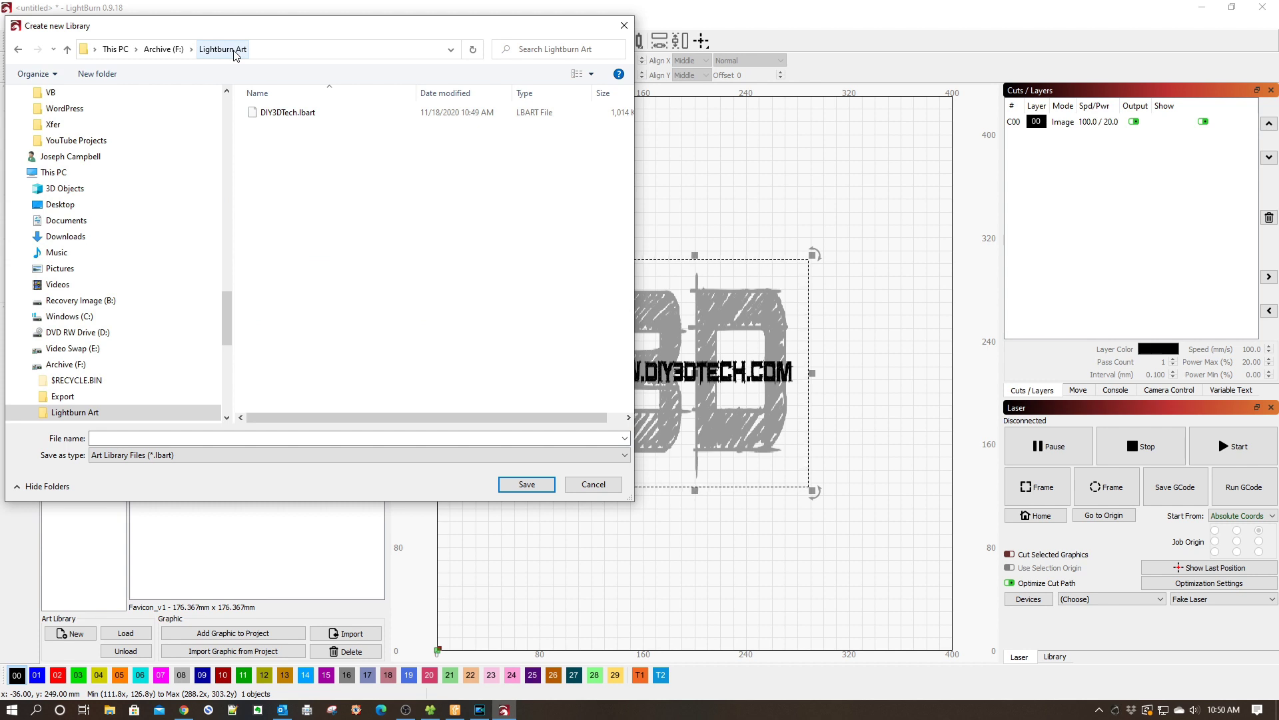
- Save a second library file named VideoDrone in the Lightburn Art folder
left_click(155, 438)
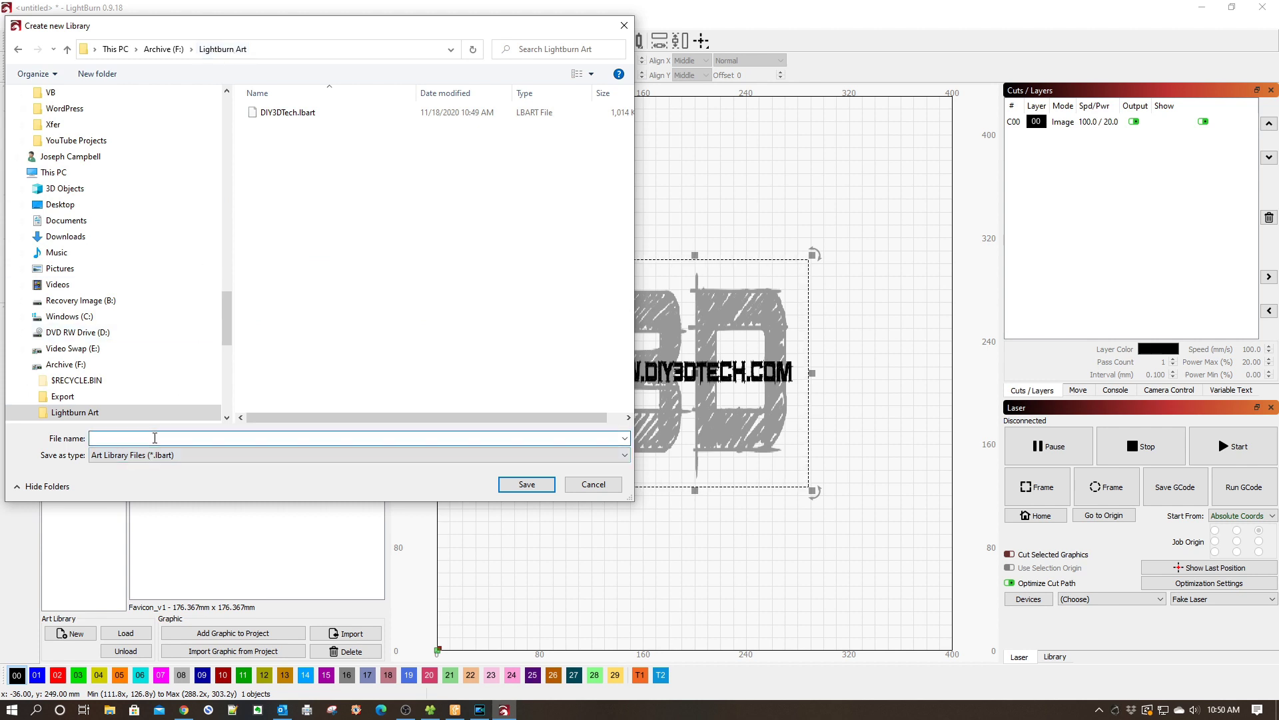
type("VideoDrone")
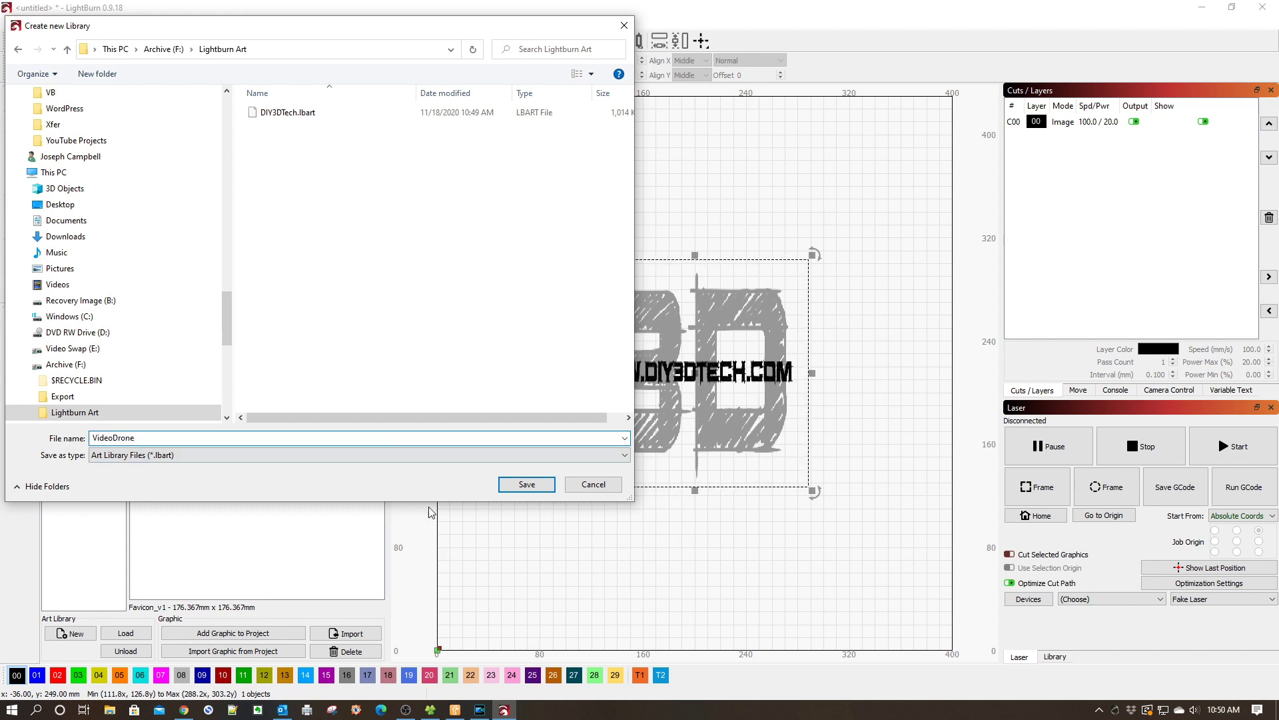
left_click(519, 482)
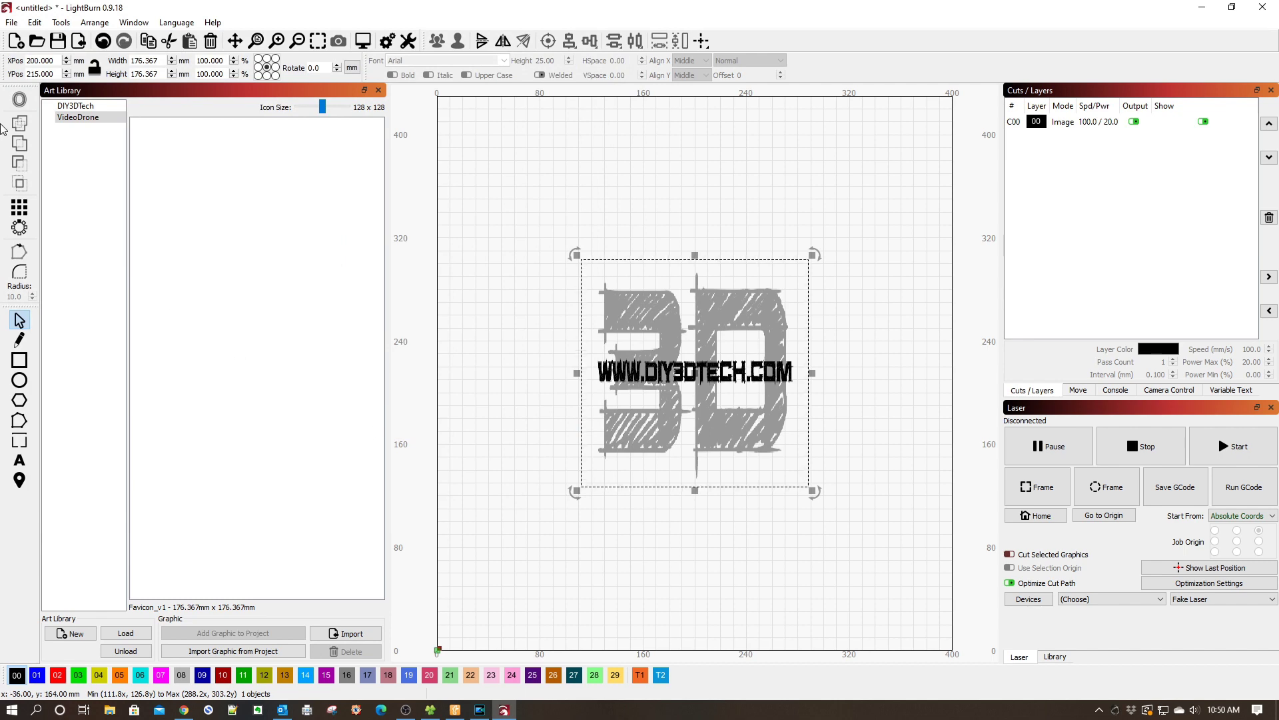
- Import all nine drone logo and banner files into the VideoDrone library
left_click(335, 639)
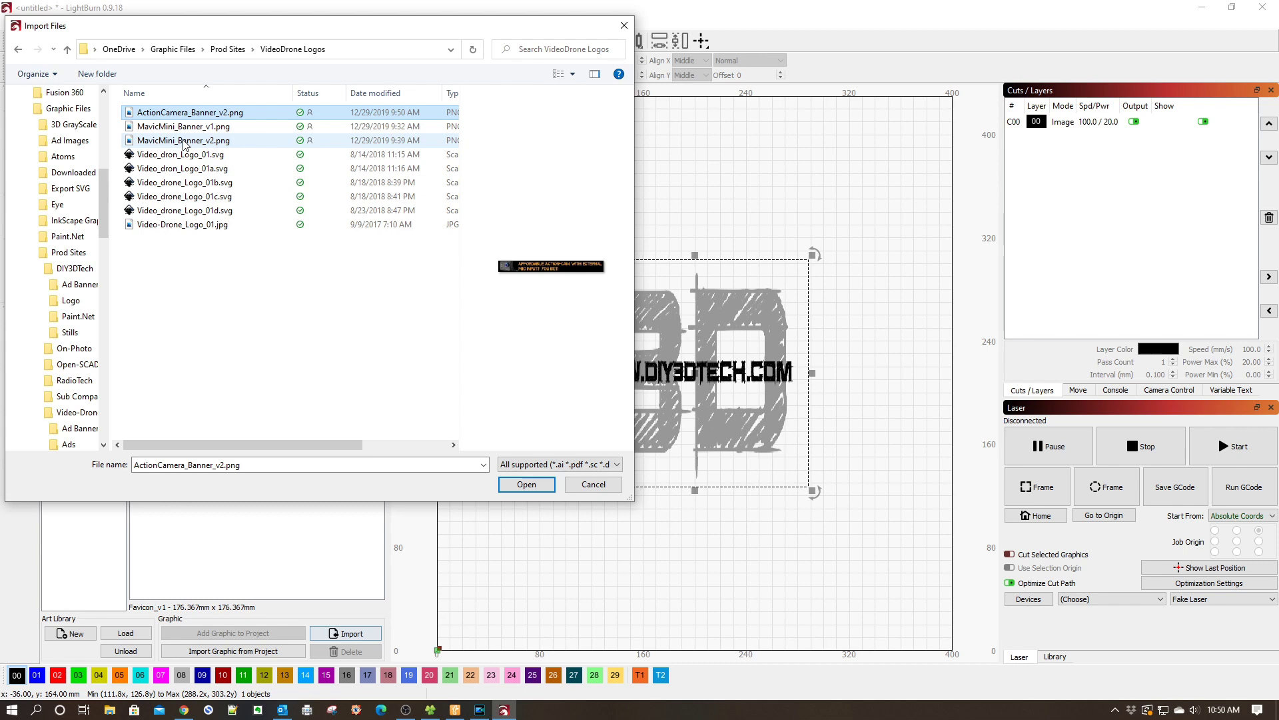
left_click(185, 141, "shift")
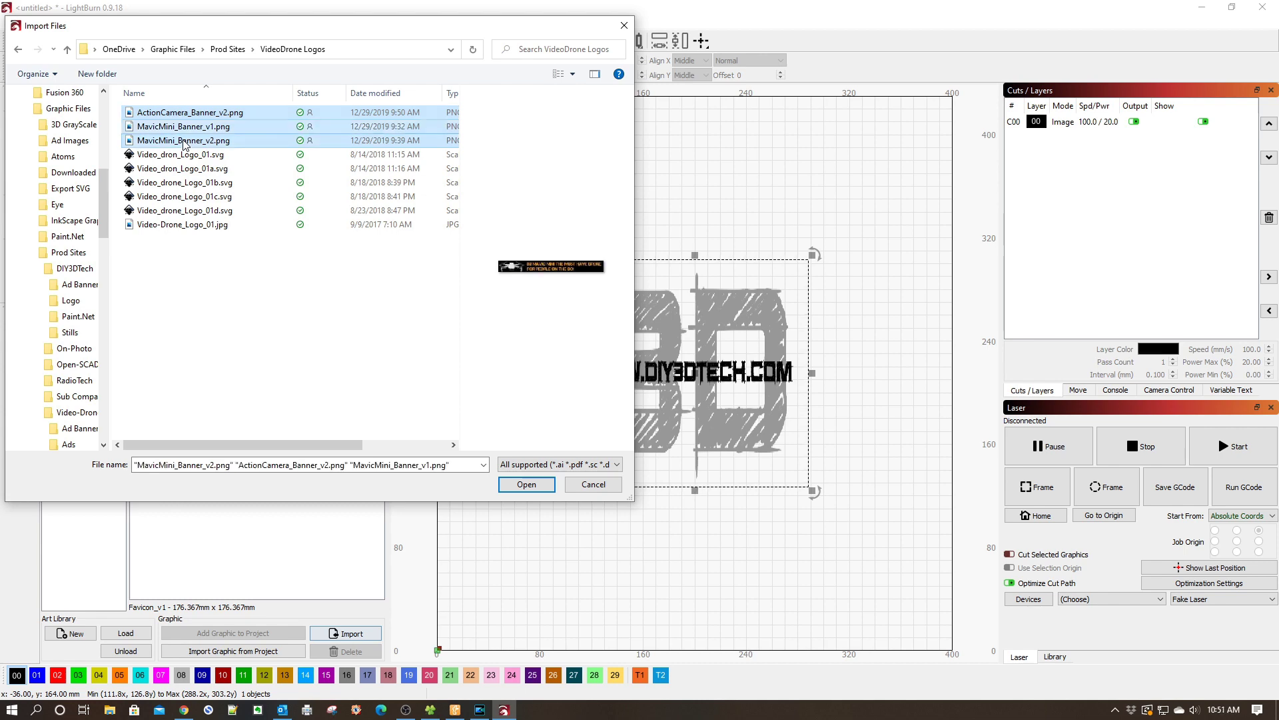
left_click(208, 226, "shift")
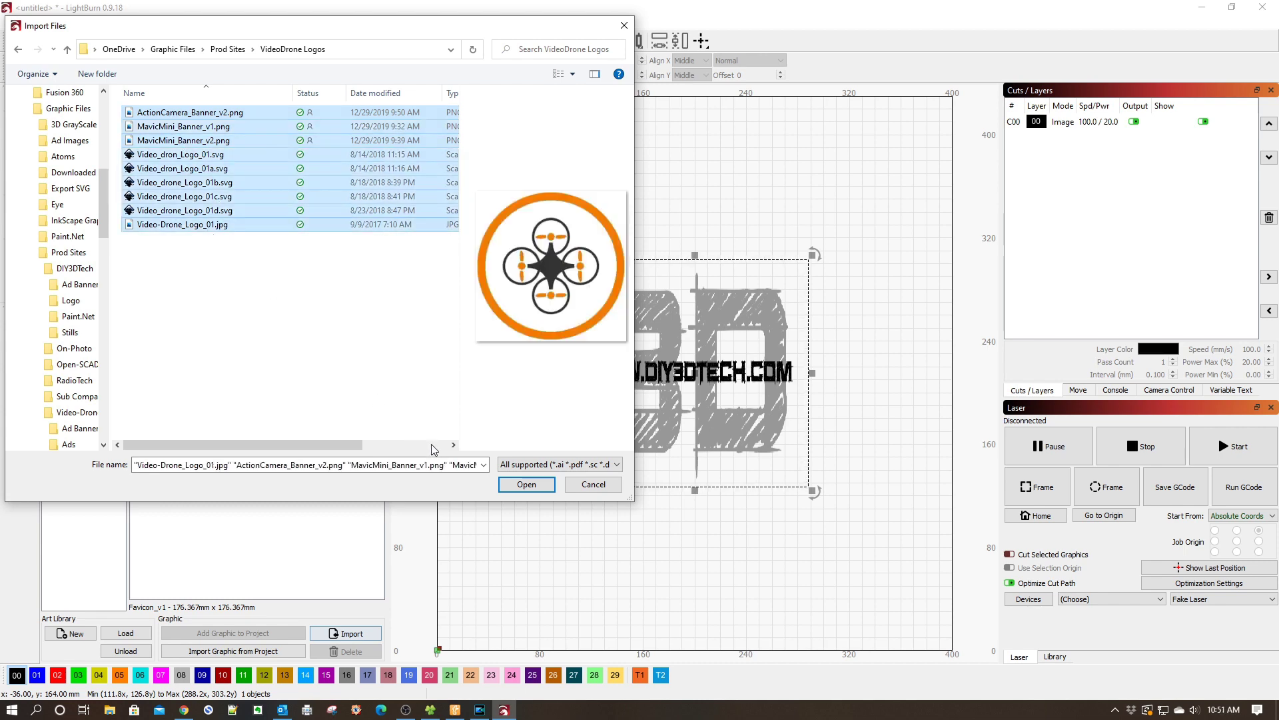
left_click(512, 485)
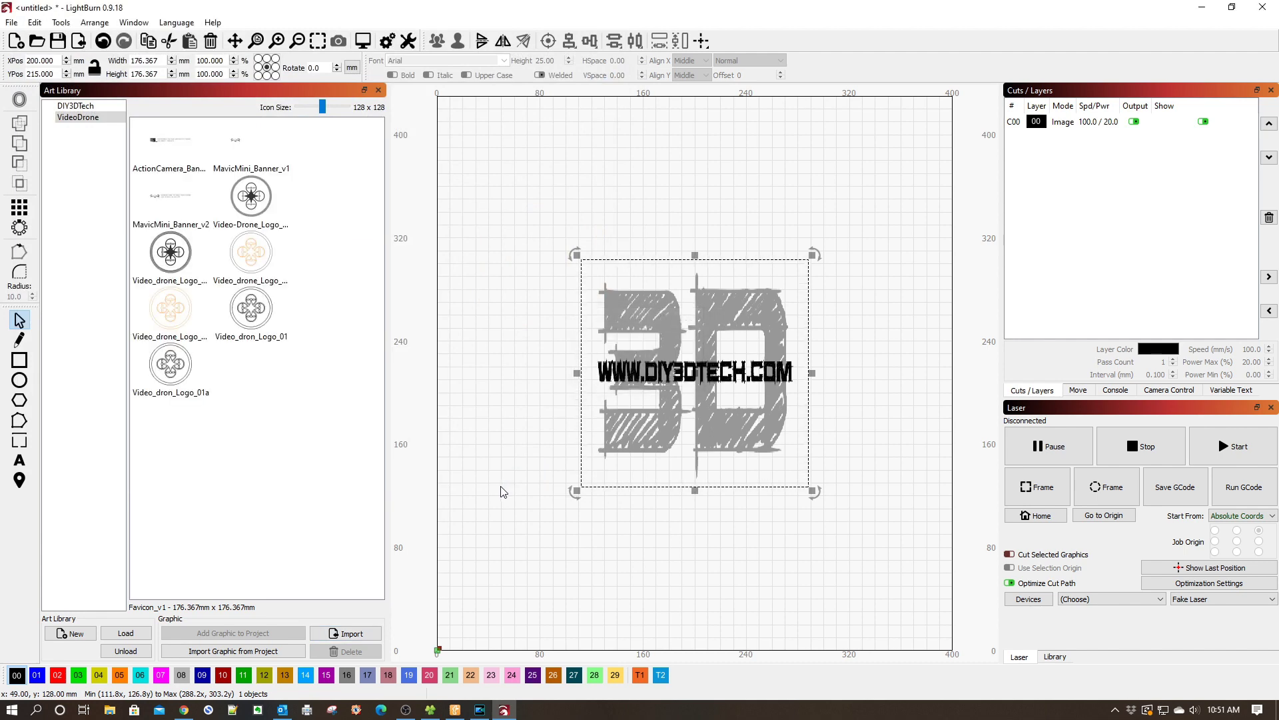
- Switch between the DIY3DTech and VideoDrone libraries, then unload VideoDrone
left_click(75, 106)
left_click(84, 118)
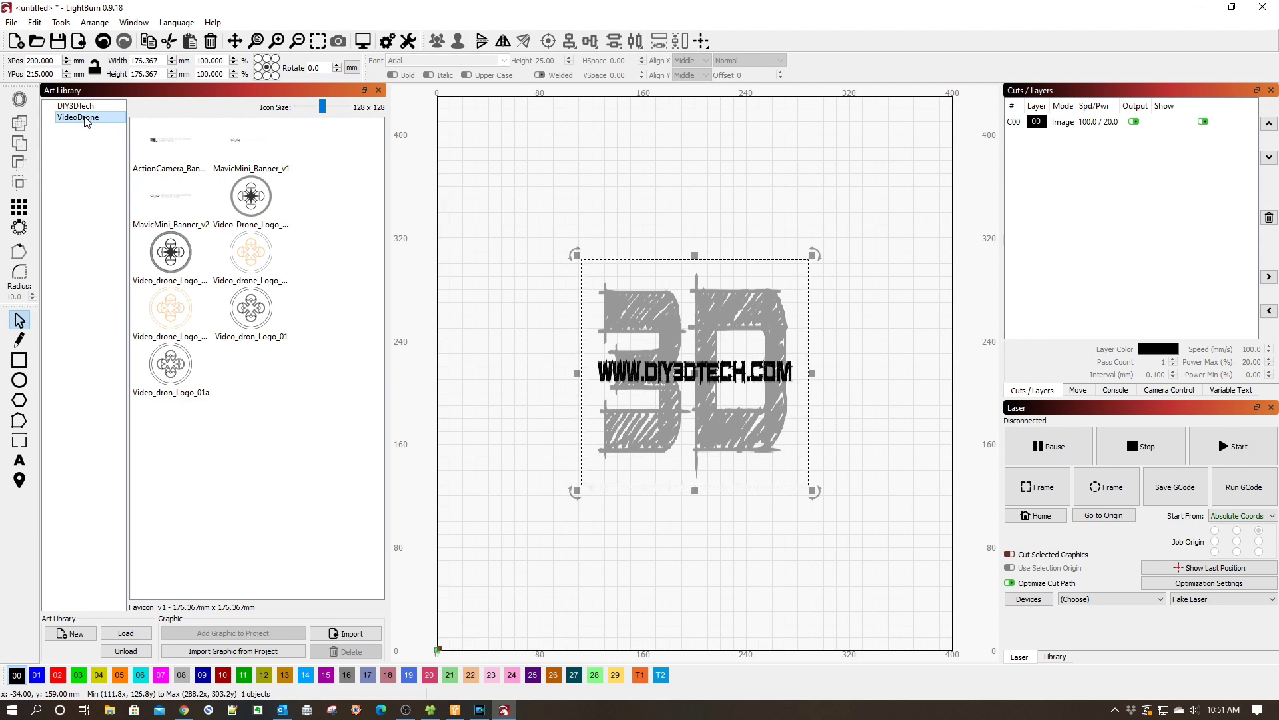
left_click(80, 106)
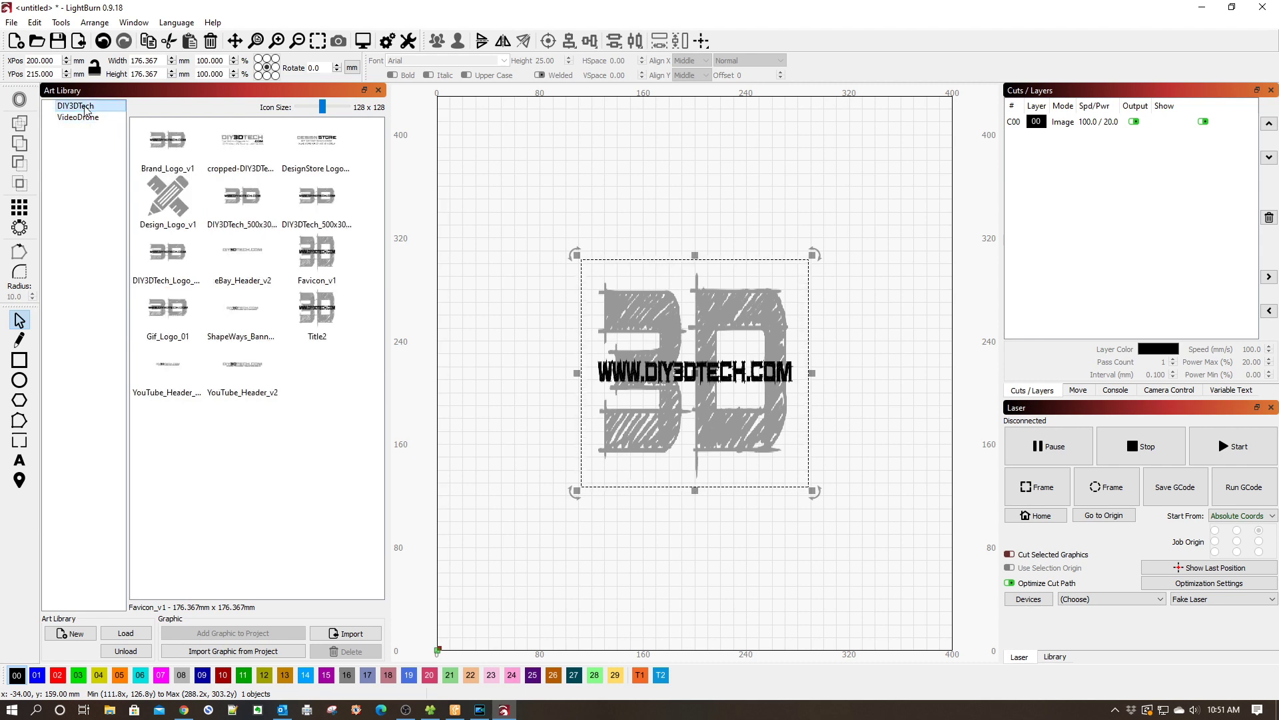
left_click(85, 117)
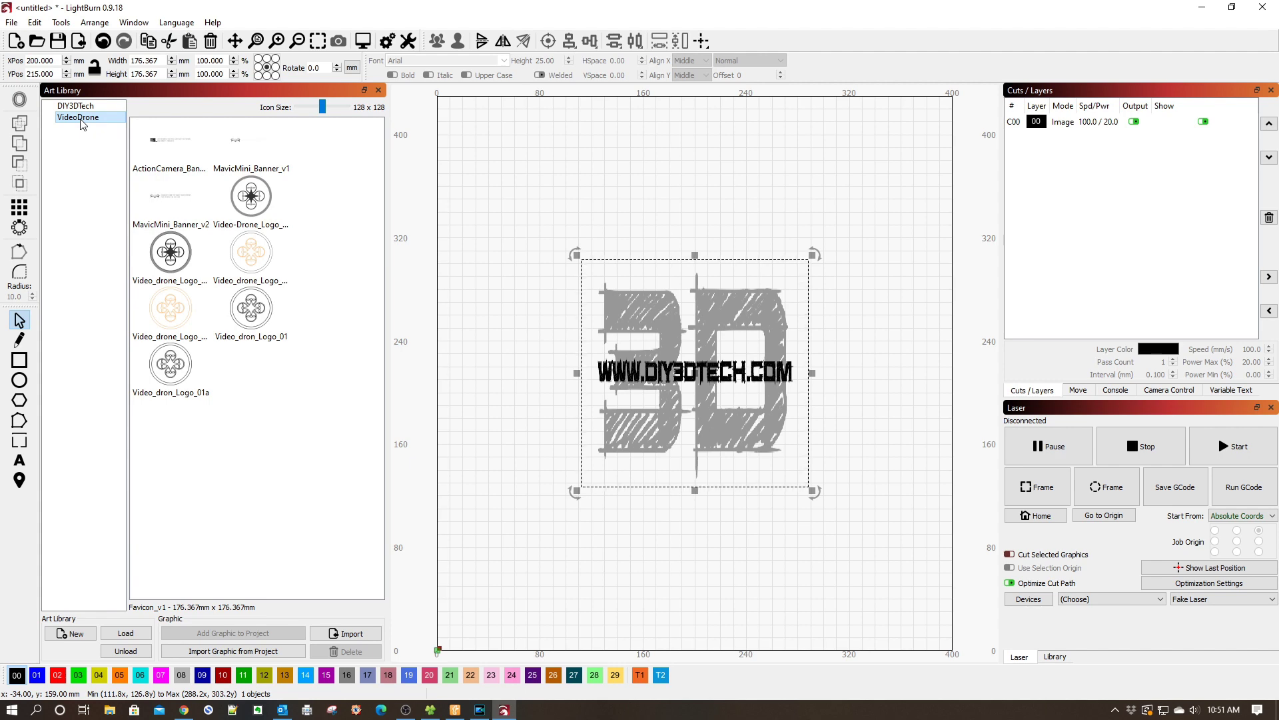
left_click(141, 652)
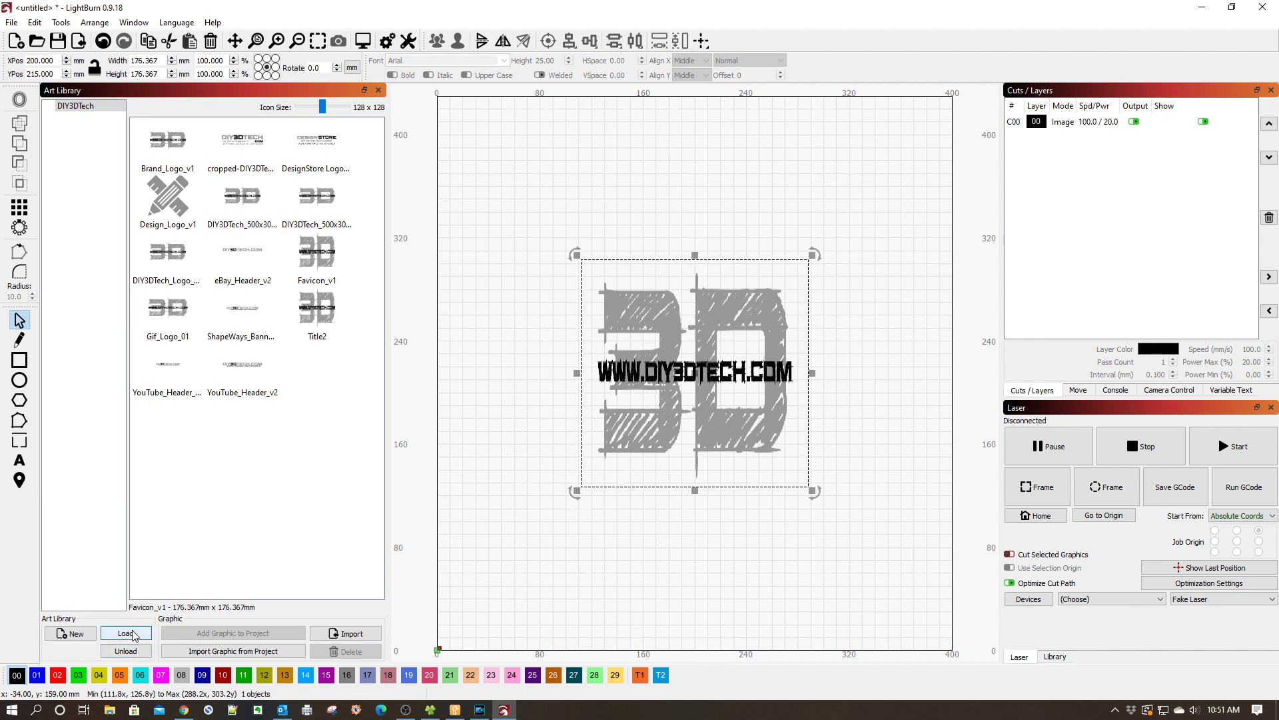
- Reload the VideoDrone library from VideoDrone.lbart in the Lightburn Art folder
left_click(126, 633)
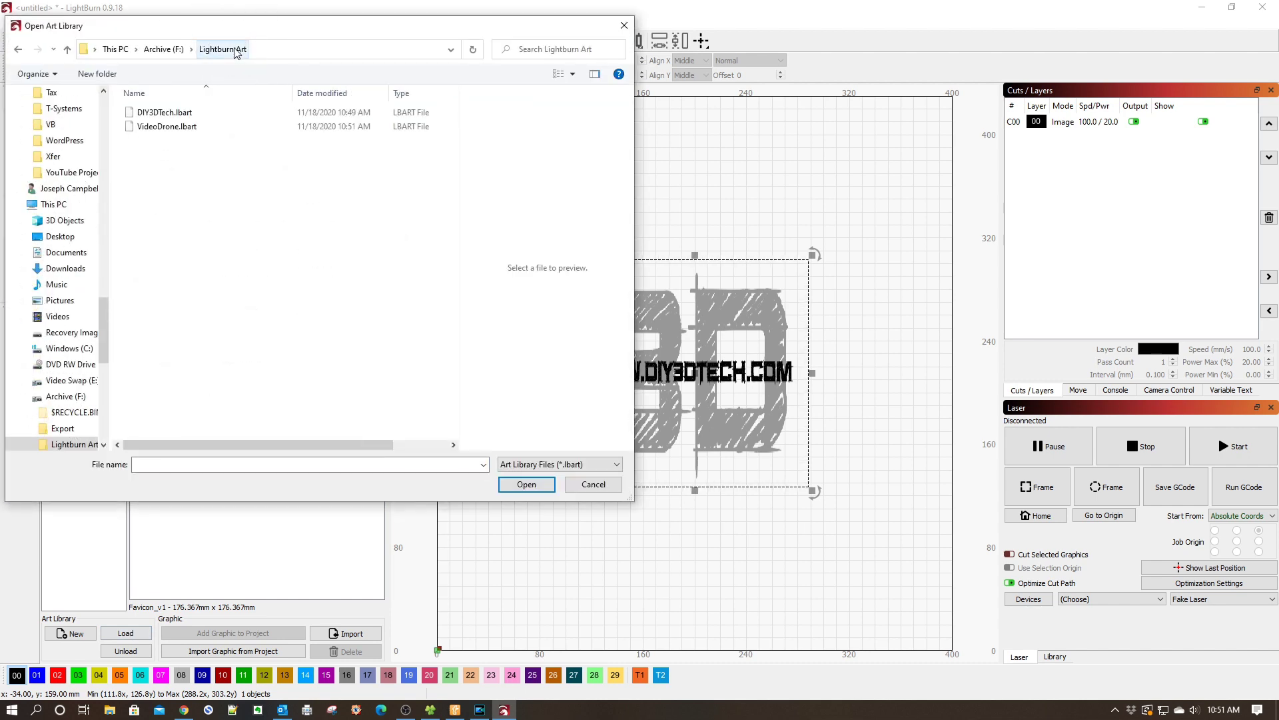
left_click(177, 128)
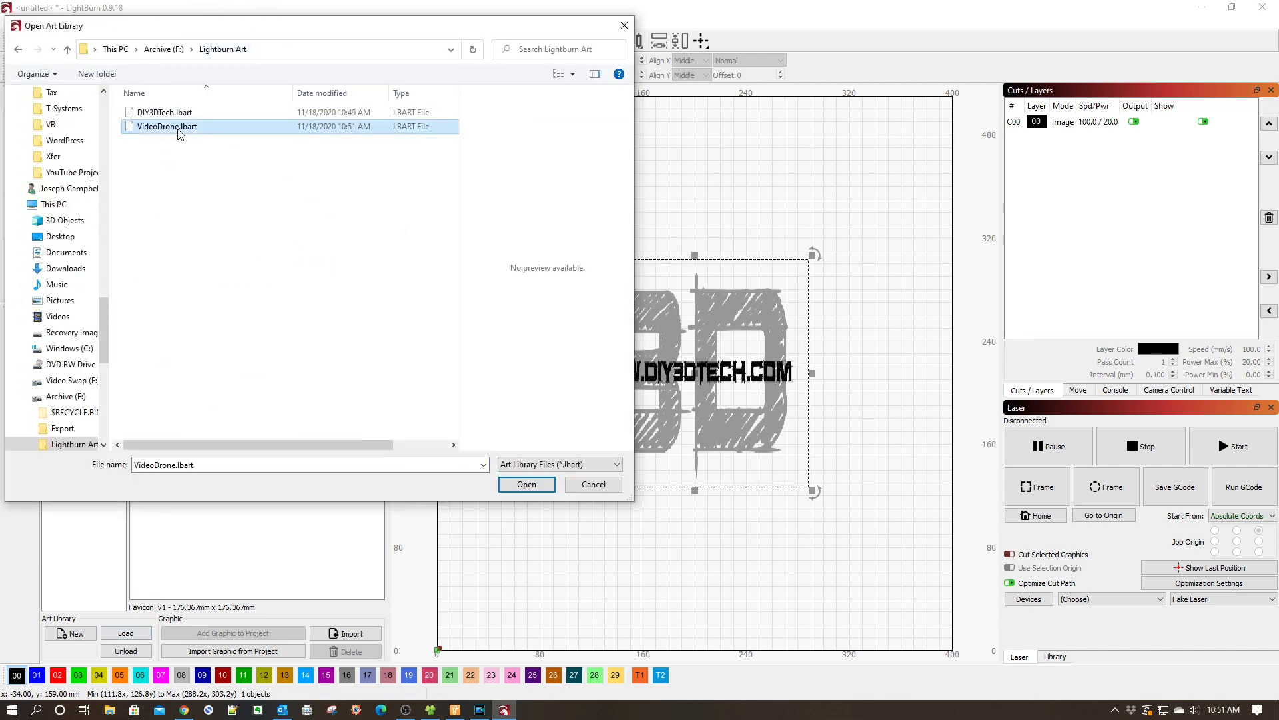
left_click(525, 485)
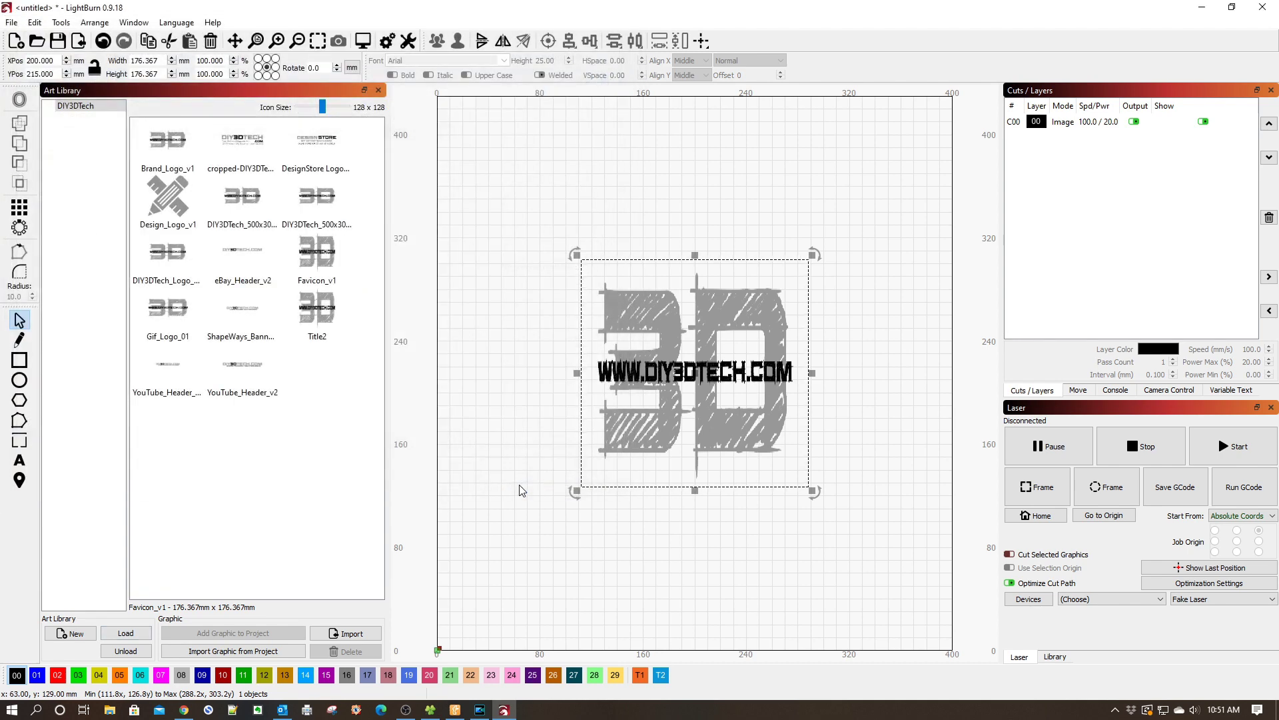